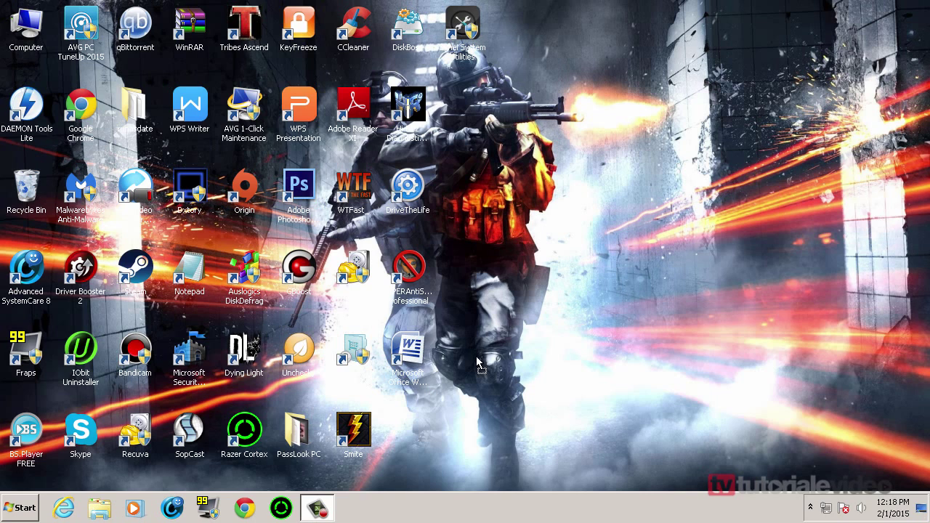
right_click(507, 329)
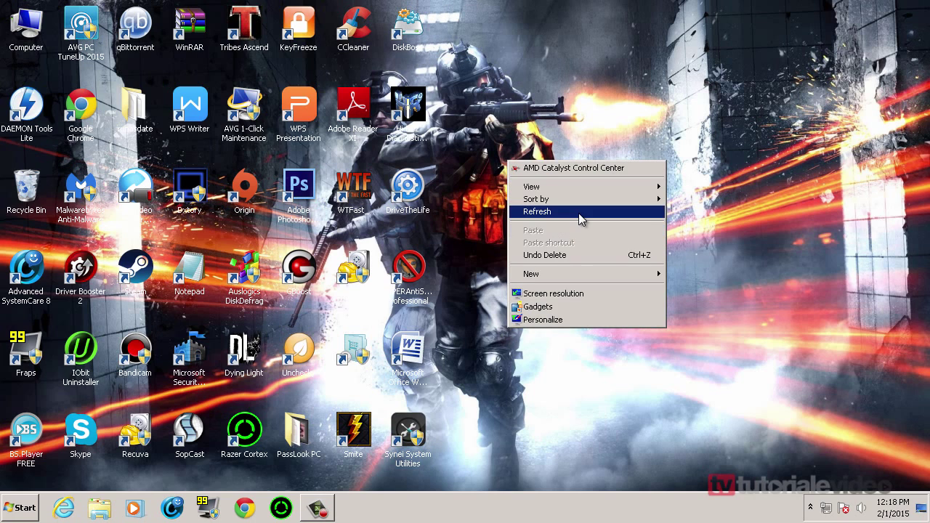
left_click(579, 213)
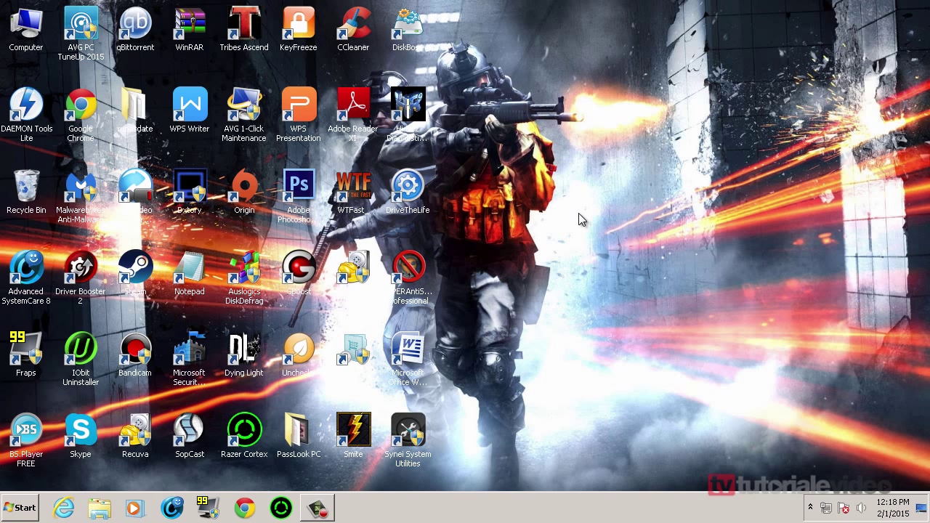
left_click(811, 509)
left_click(789, 245)
left_click(811, 509)
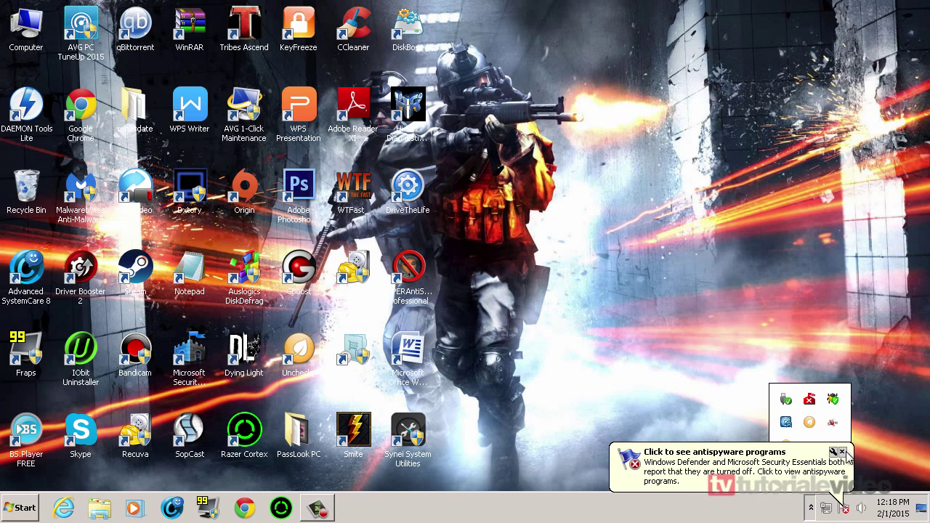
left_click(811, 509)
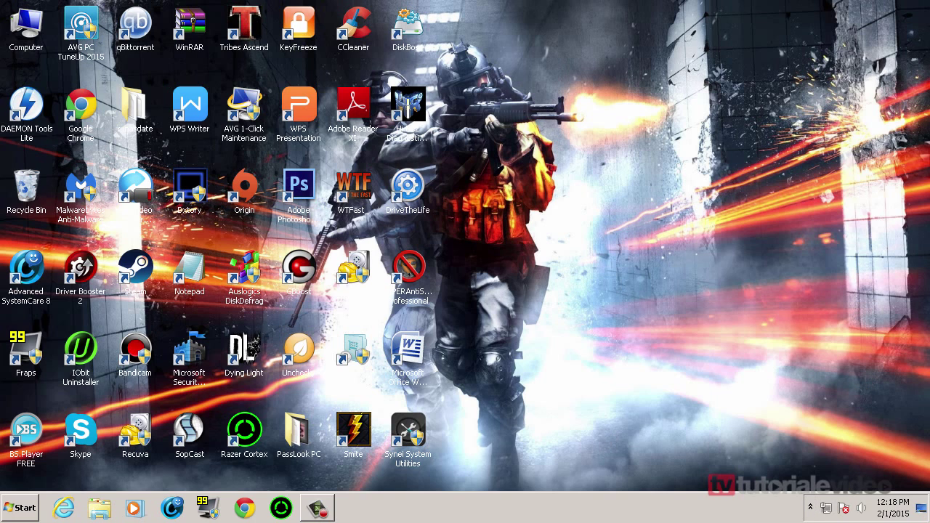
Step: Switch to Internet Explorer, search Google for 9-lab.com and open the 9-lab malware remover site
left_click(72, 507)
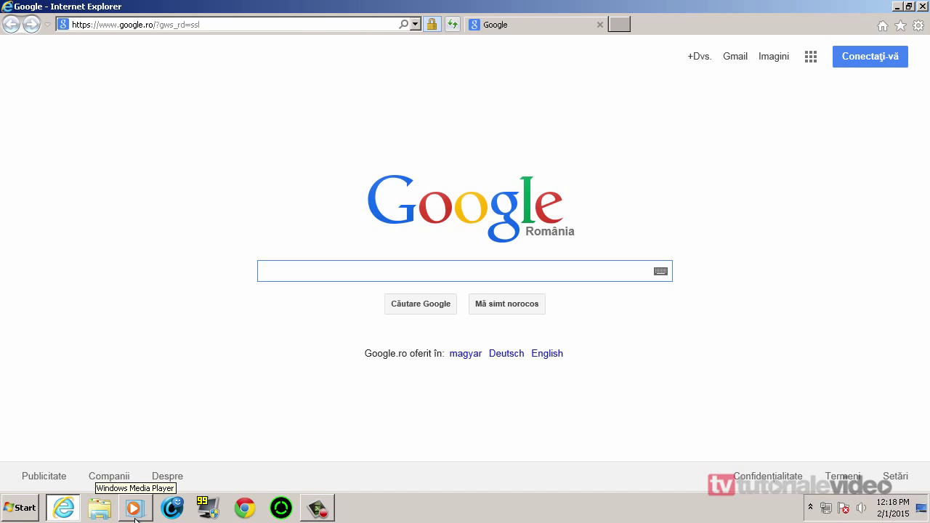
type("9-lab")
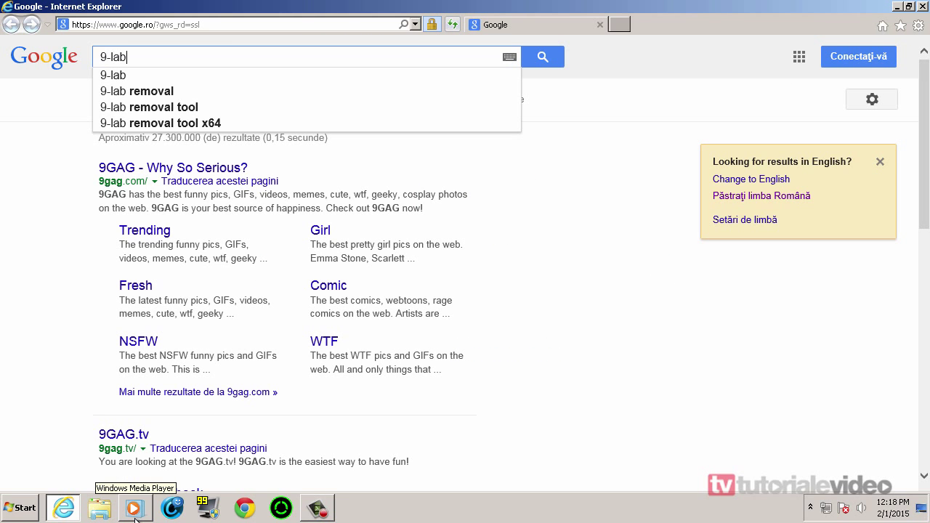
type(".com")
key("Return")
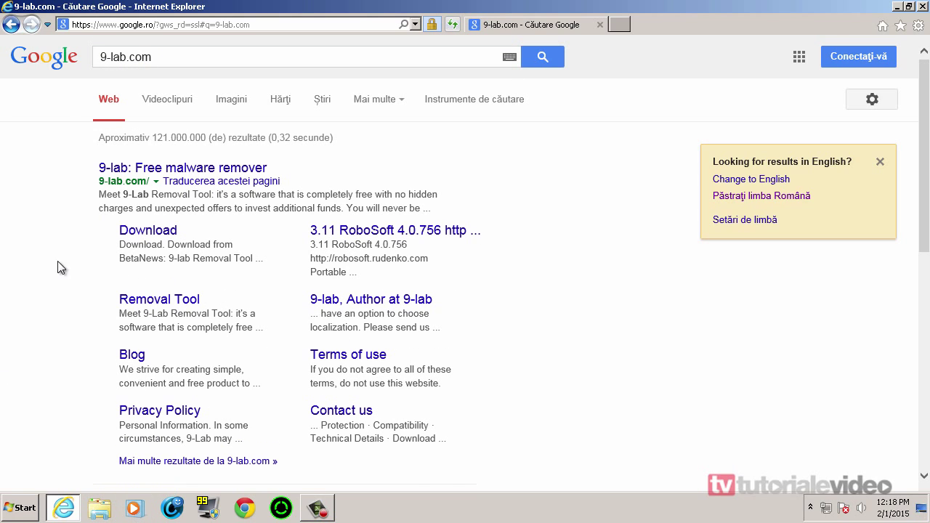
left_click(177, 164)
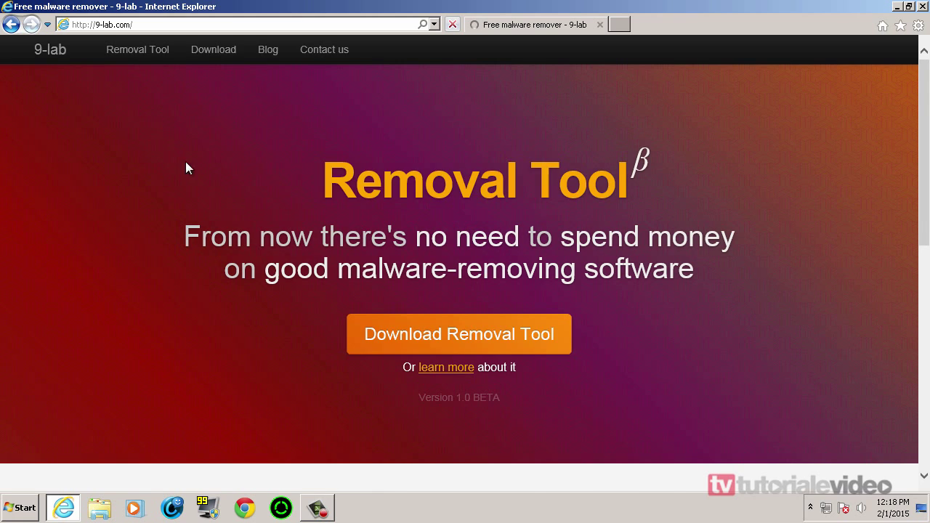
Step: Download 9-lab Removal Tool x64 1.0.0.25 Beta from 9-lab's own server, save the installer to the desktop and close the browser
left_click(403, 332)
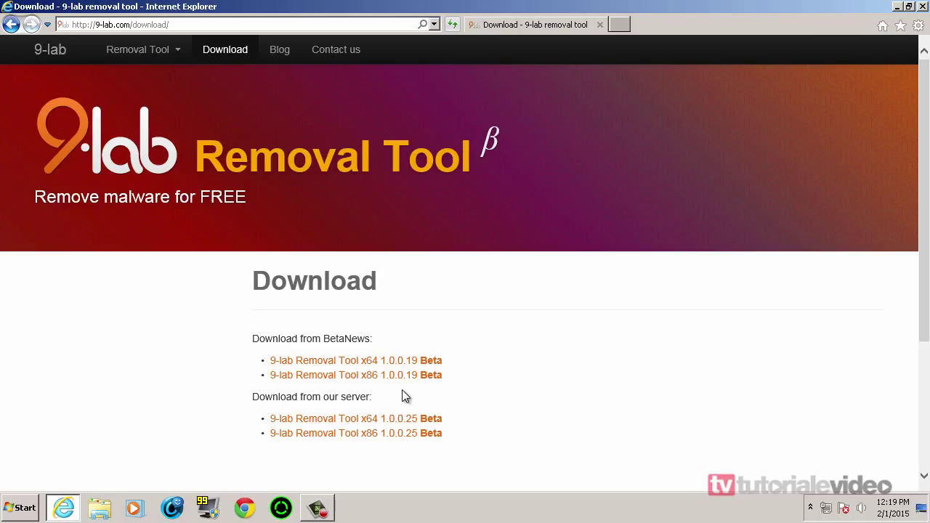
left_click(397, 434)
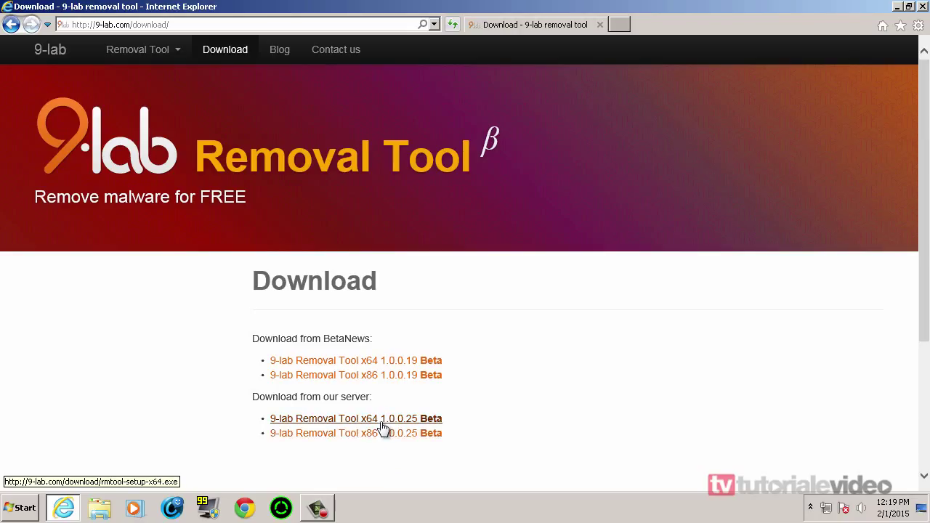
left_click(383, 427)
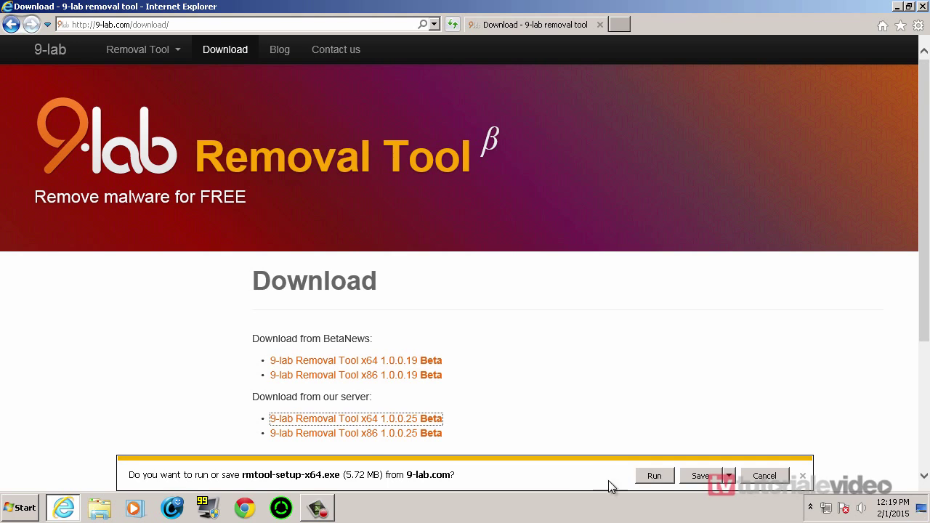
left_click(729, 475)
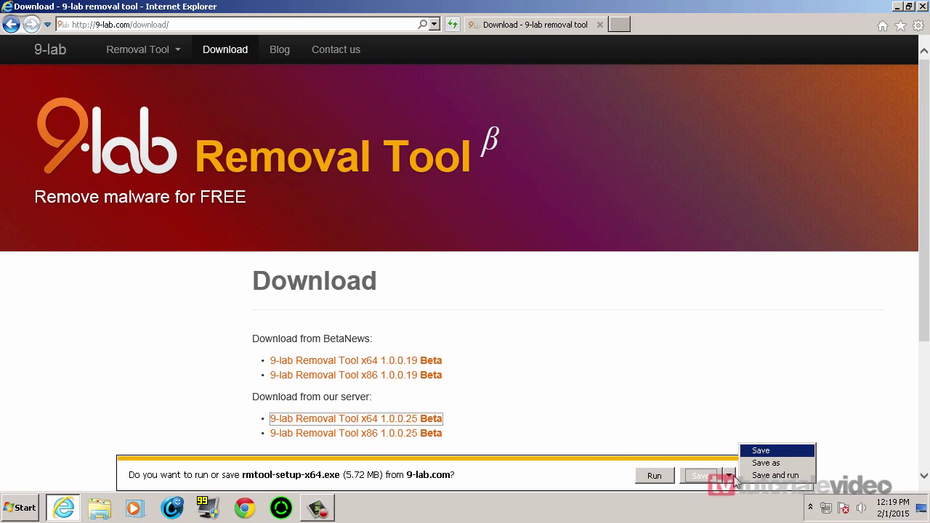
left_click(762, 465)
left_click(547, 387)
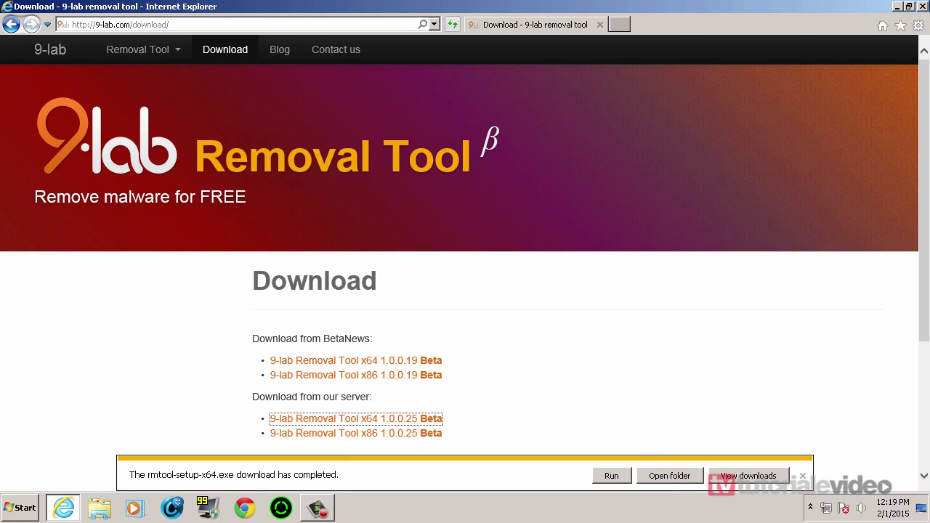
left_click(922, 6)
Step: Start the downloaded 9-lab Removal Tool installer from the desktop and proceed to the choice of install location
double_click(459, 25)
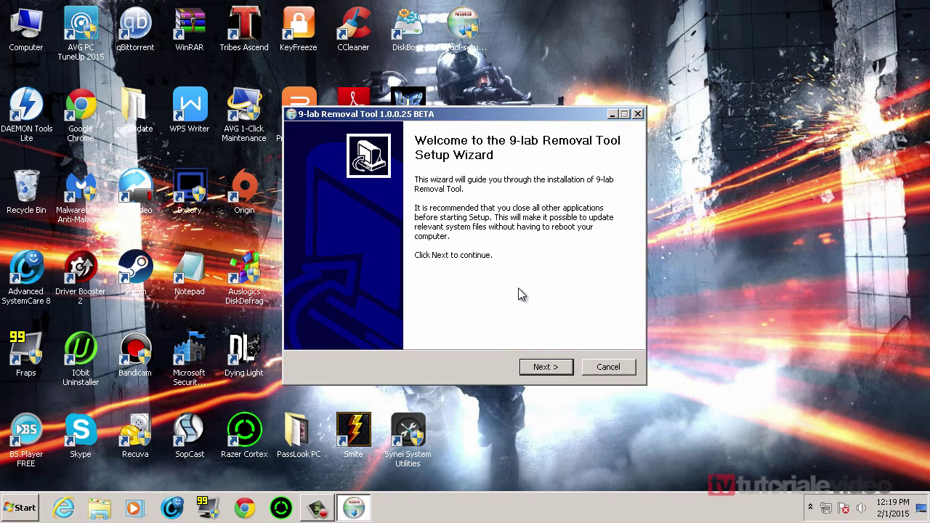
left_click(545, 367)
left_click(545, 371)
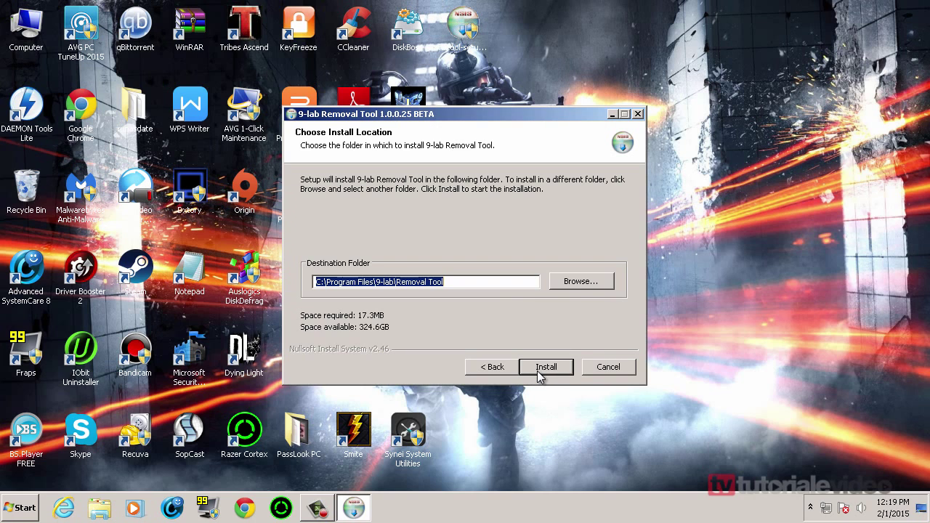
left_click(560, 285)
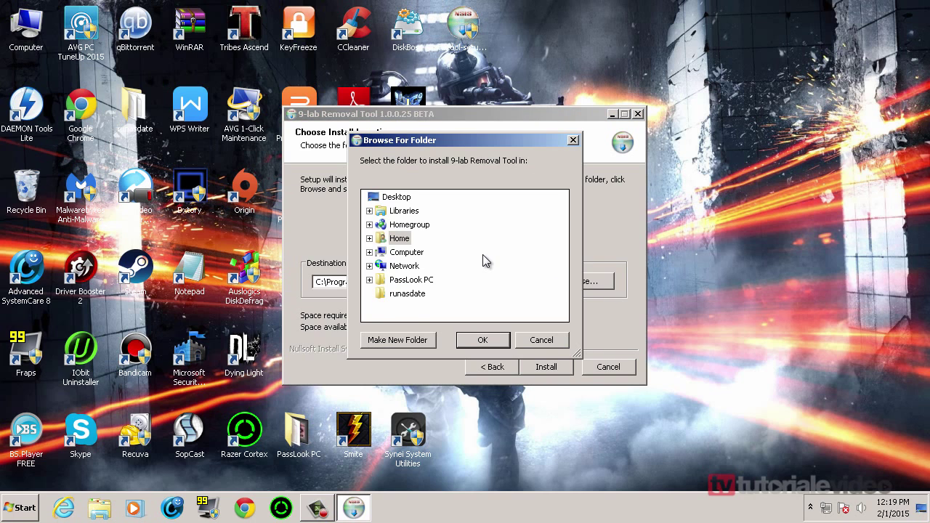
double_click(406, 253)
scroll(425, 287, "down", 2)
scroll(425, 287, "up", 2)
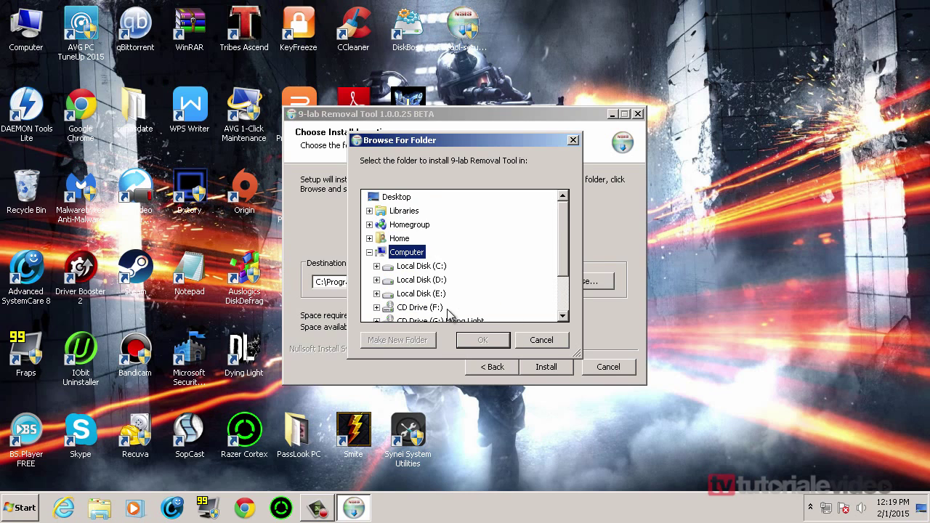
left_click(542, 340)
Step: Install into C:\Program Files\9-lab\Removal Tool and finish setup with running the tool and creating a desktop shortcut enabled
left_click(552, 370)
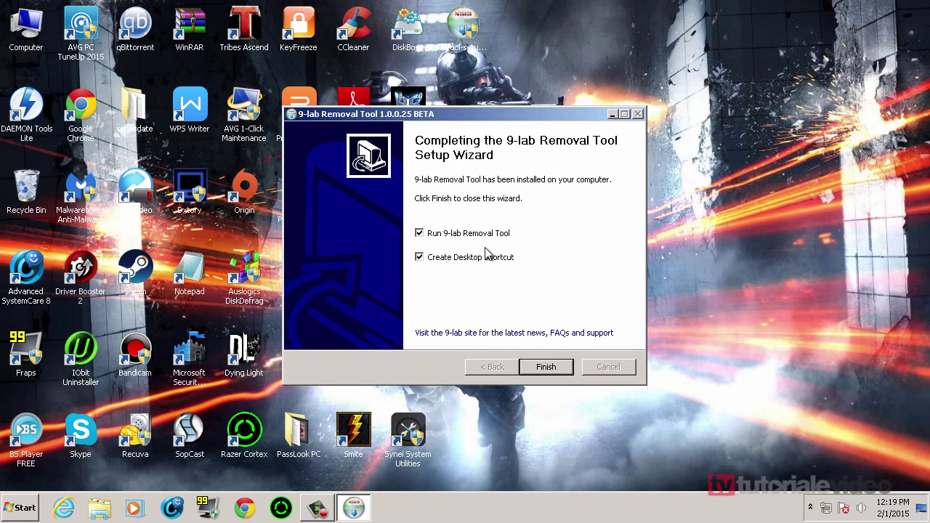
left_click(544, 367)
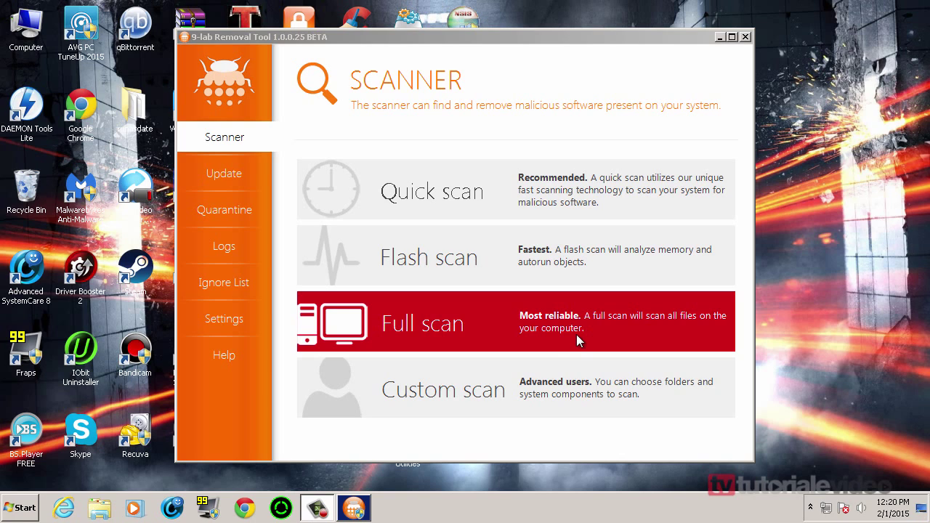
Step: Review the signature database update information, the quarantined threats and the log files in 9-lab Removal Tool
left_click(227, 177)
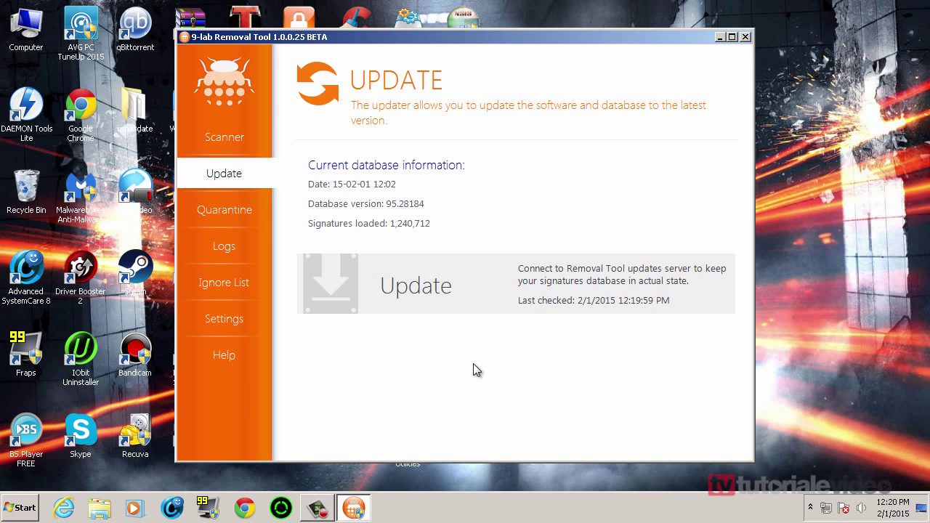
left_click(236, 195)
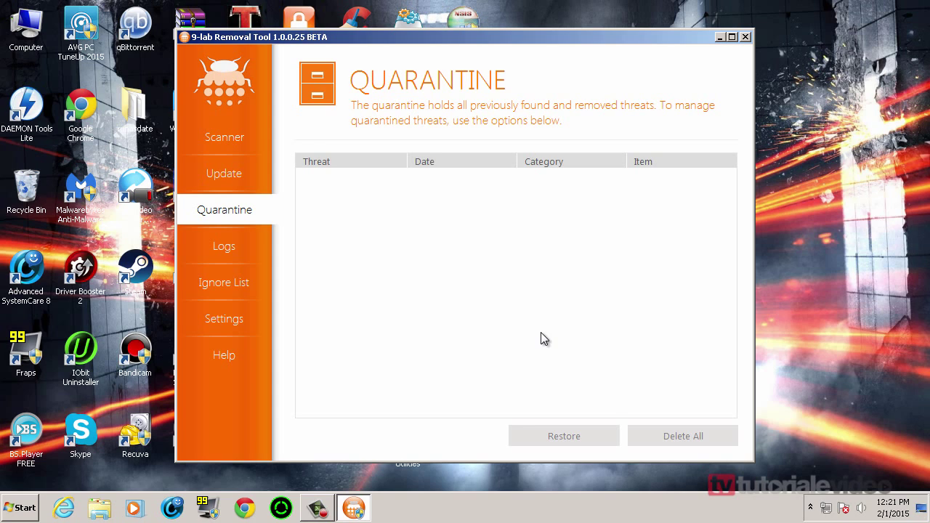
left_click(202, 252)
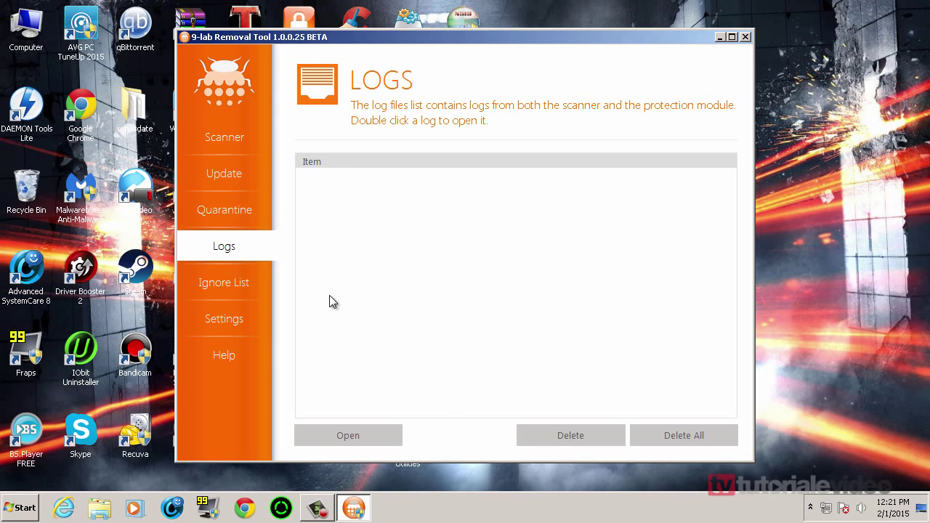
Step: Examine the ignore list and its directory selection for scan exclusions without adding a folder
left_click(245, 286)
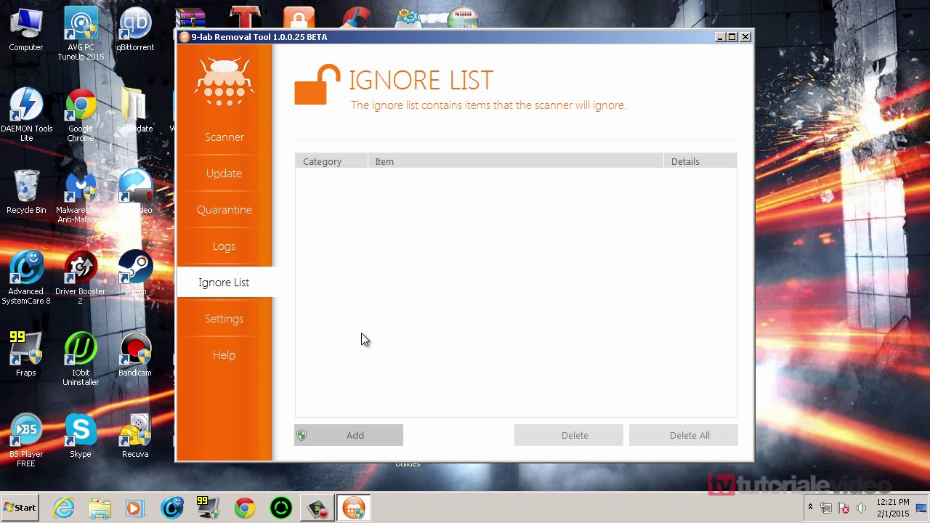
left_click(380, 431)
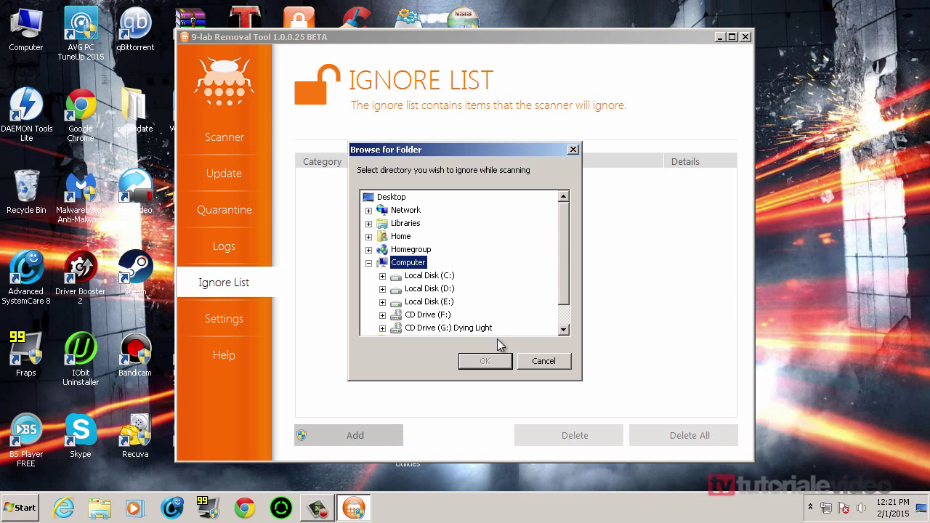
left_click(523, 358)
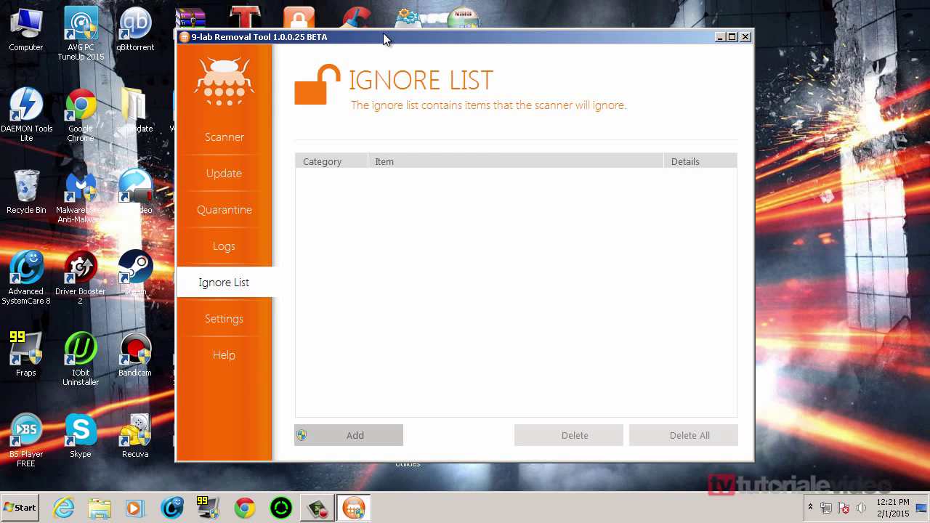
left_click_drag(407, 45, 402, 24)
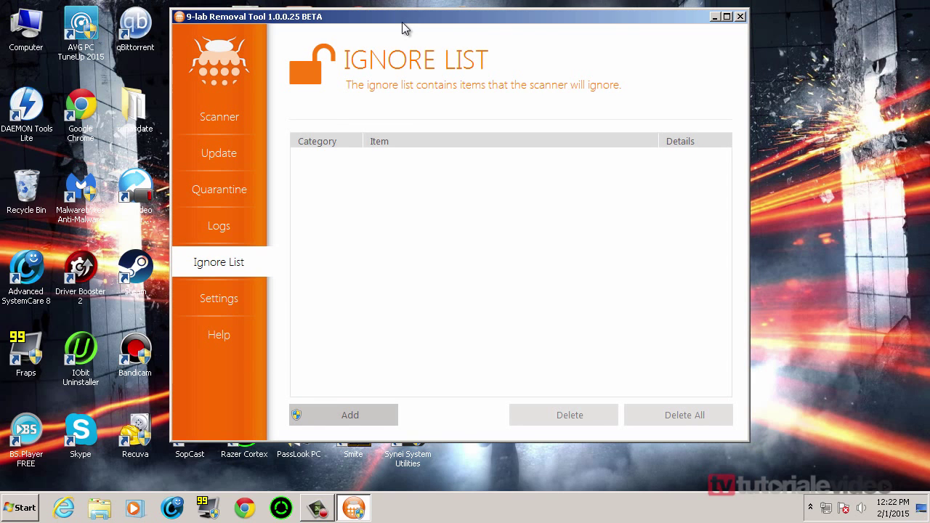
Step: Review the general, scanner and updater settings, including the Skip large files option, and return to the scan types
left_click(248, 289)
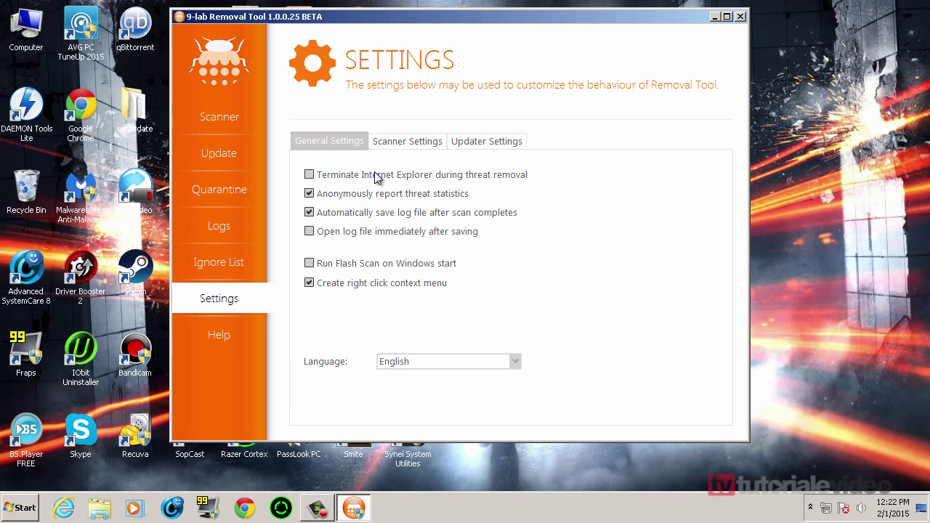
left_click(387, 146)
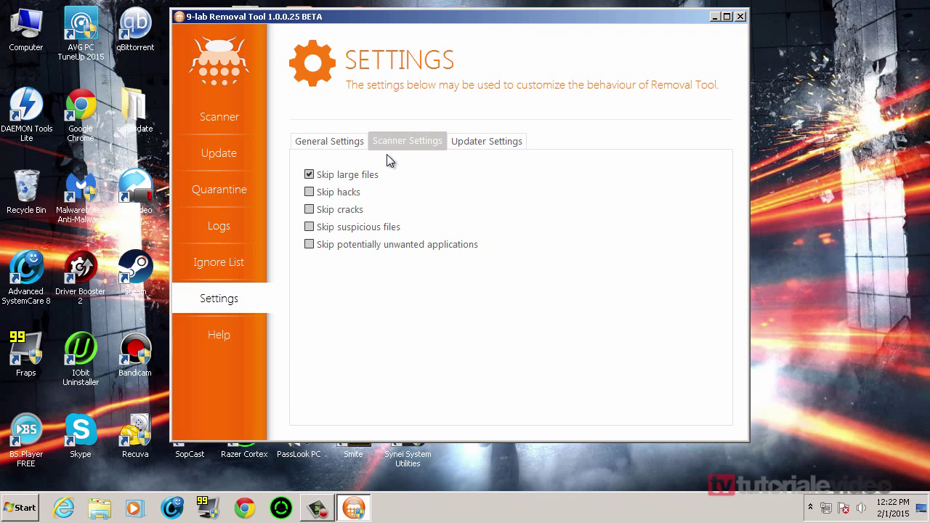
left_click(310, 181)
left_click(309, 177)
left_click(465, 147)
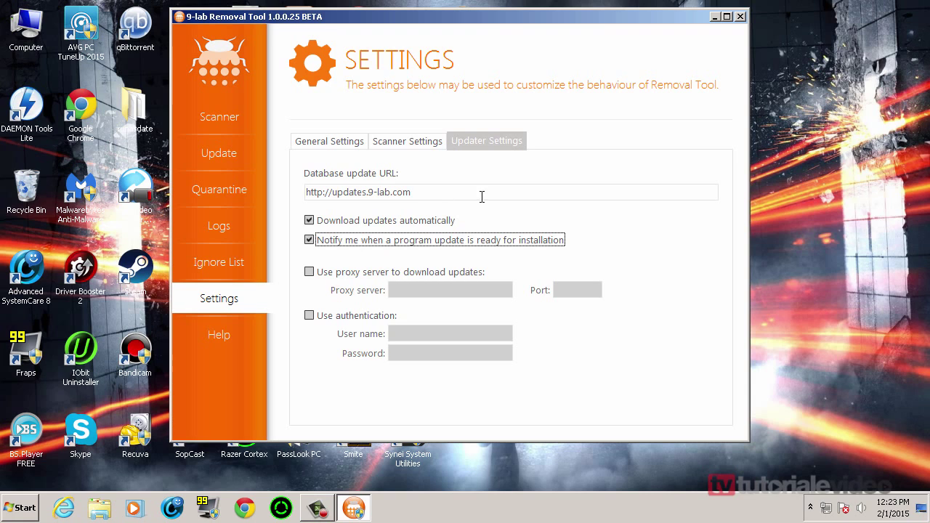
left_click(239, 110)
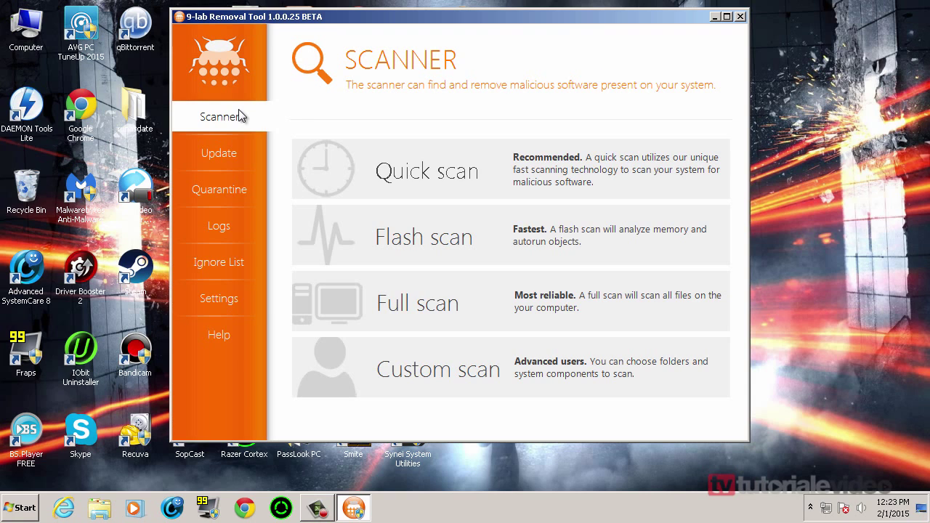